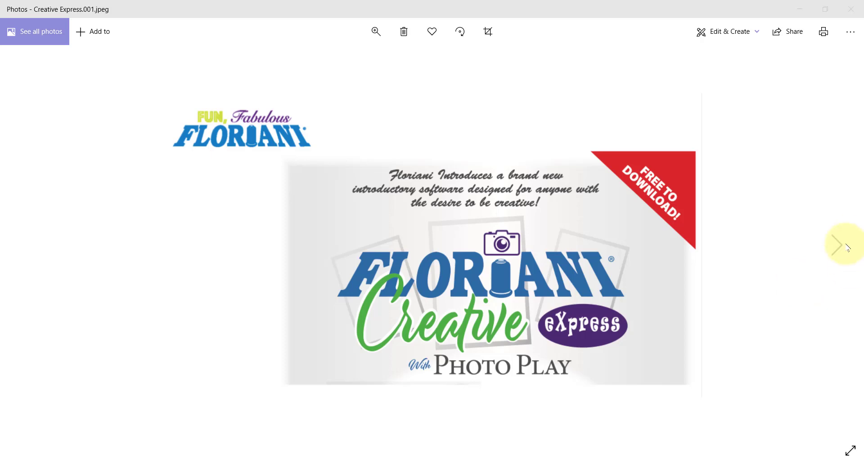
Advance the slideshow to the Floriani Photo Play slide, Creative Express.002.jpeg.
left_click(836, 246)
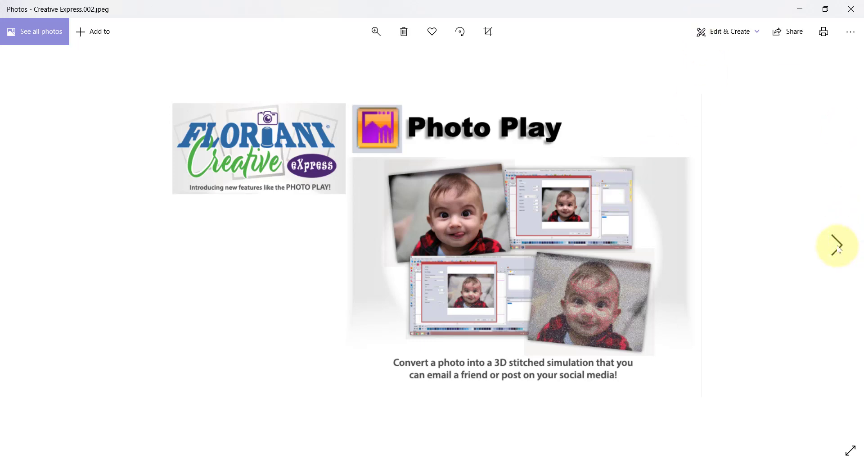
Page through the baby, dog, cat, pug and puppy before-and-after examples to slide 013.
left_click(839, 246)
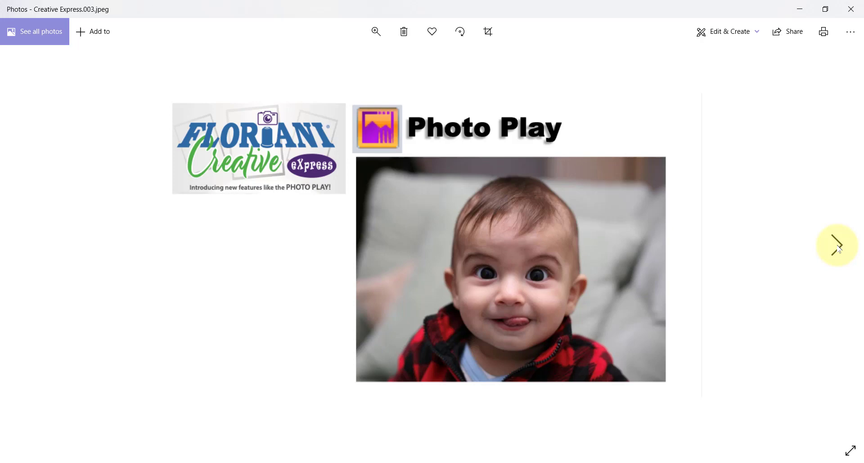
left_click(838, 246)
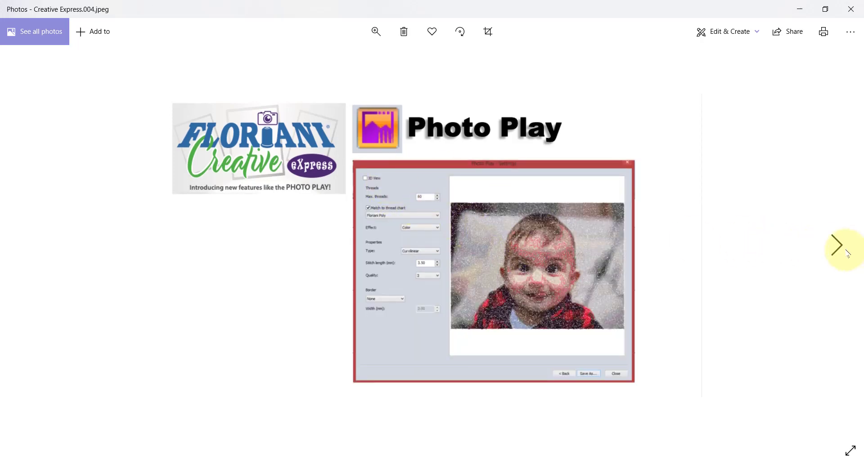
left_click(844, 250)
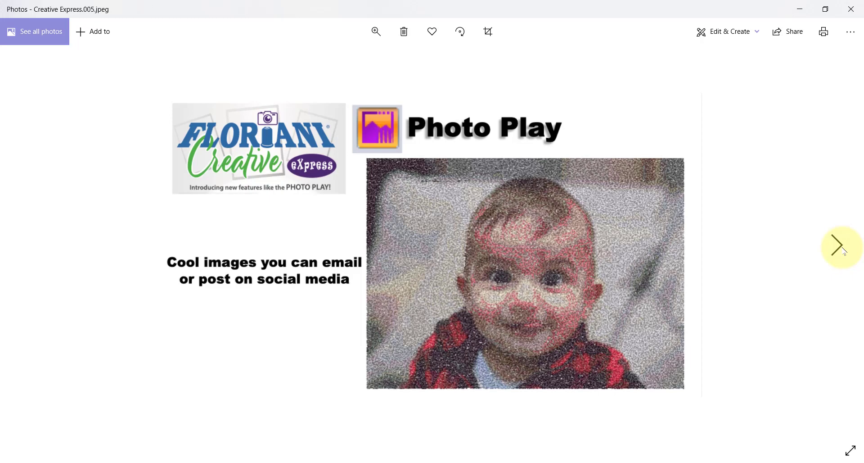
left_click(835, 249)
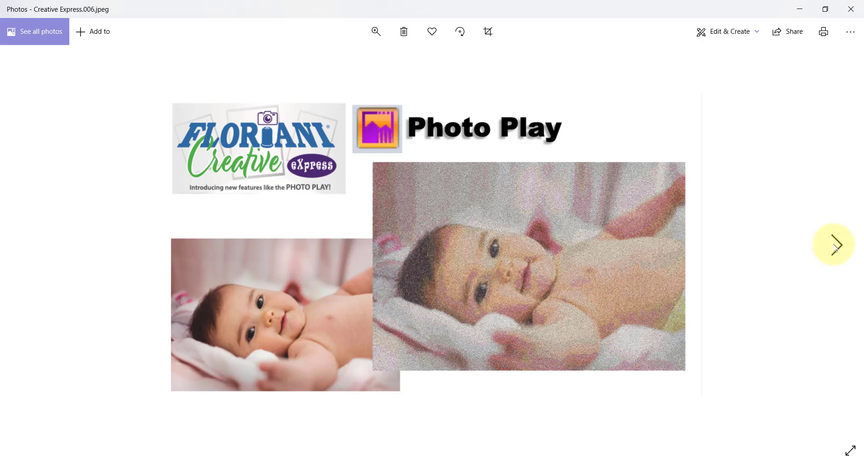
left_click(836, 249)
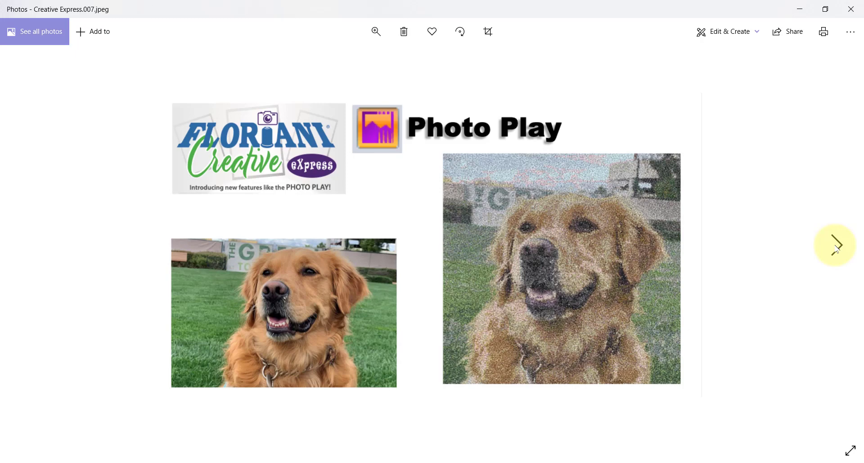
left_click(836, 249)
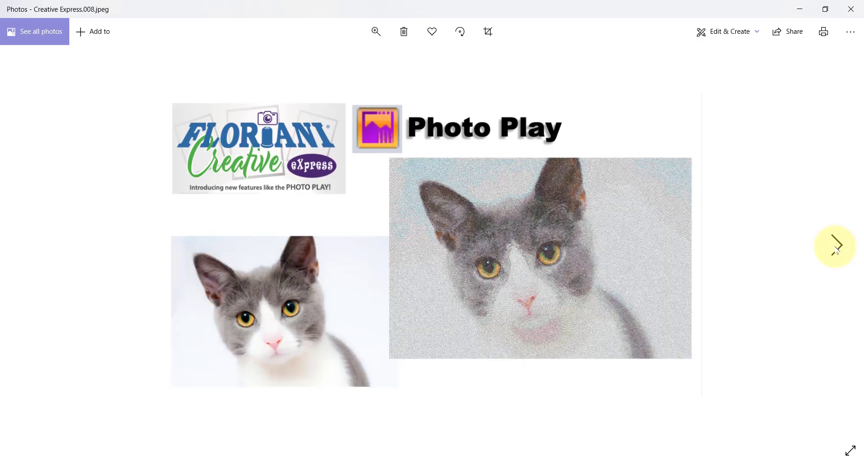
left_click(835, 248)
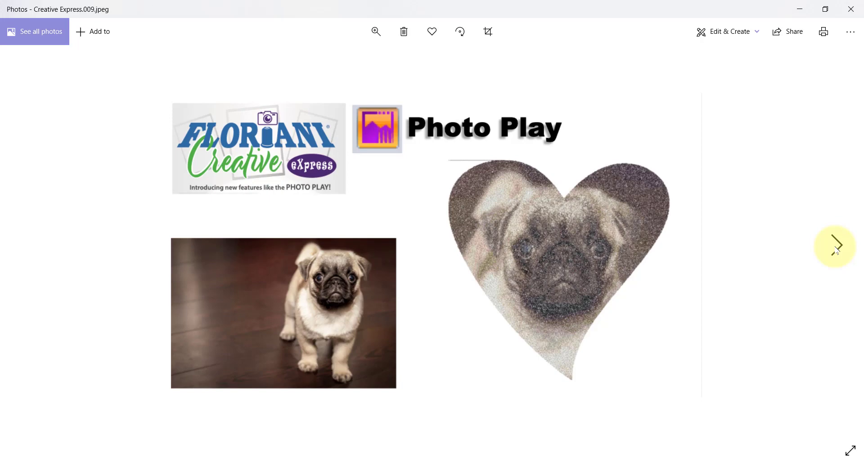
left_click(836, 248)
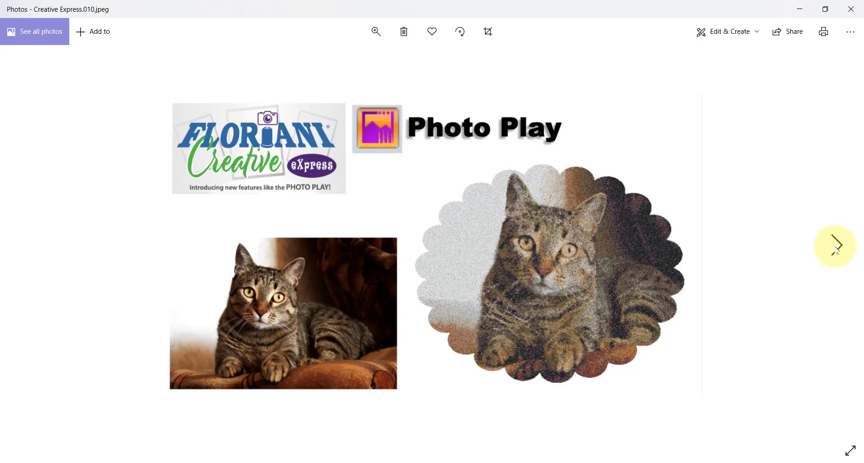
left_click(836, 249)
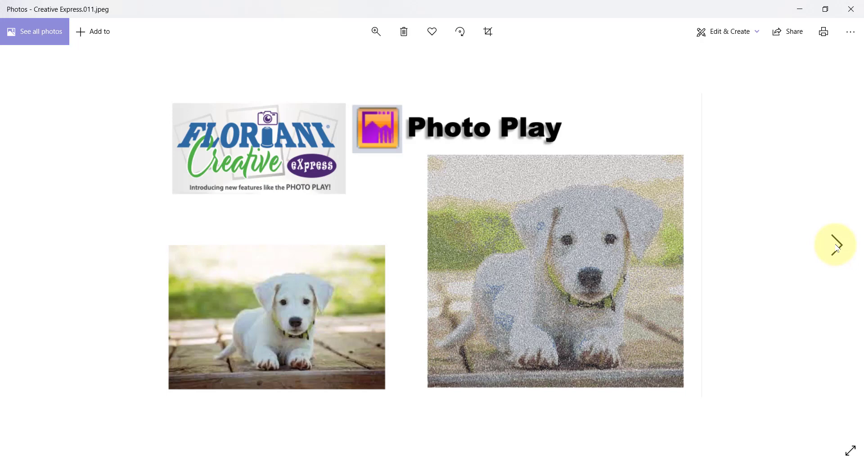
left_click(837, 248)
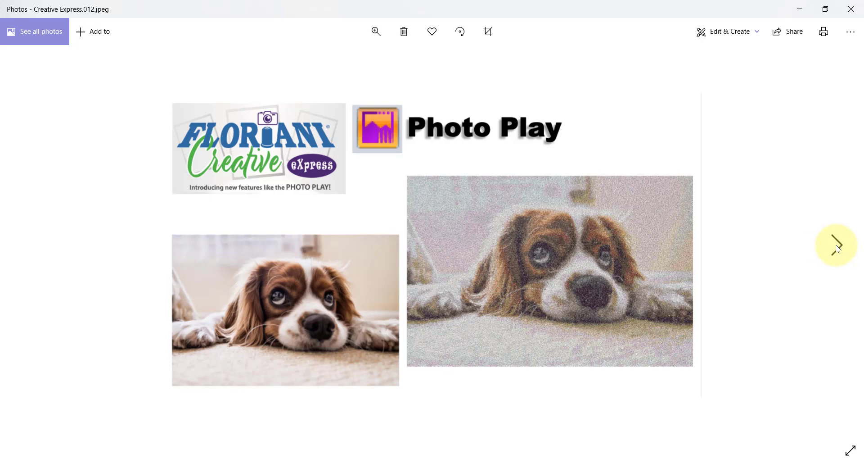
left_click(838, 249)
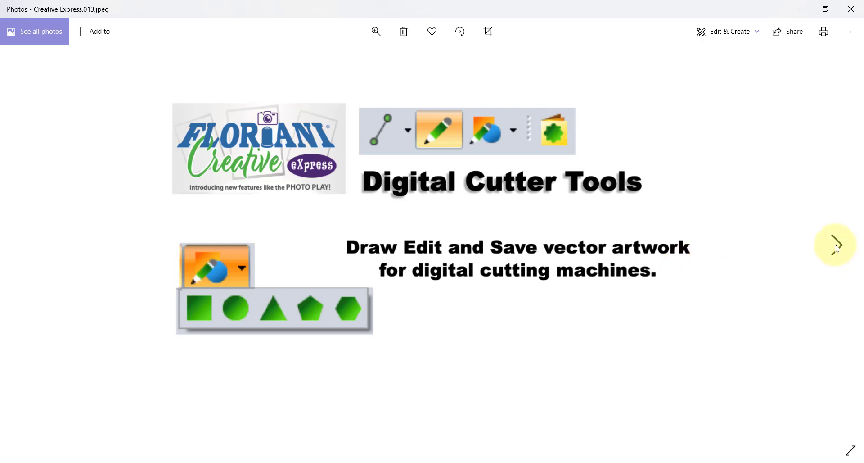
Advance through the trace, SVG, glass-etching, stencil and vinyl slides to the shape-editing slide.
left_click(835, 245)
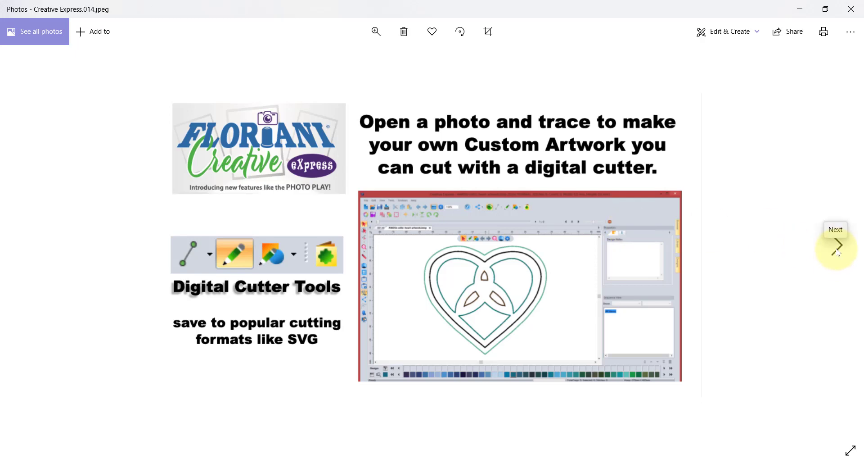
left_click(838, 252)
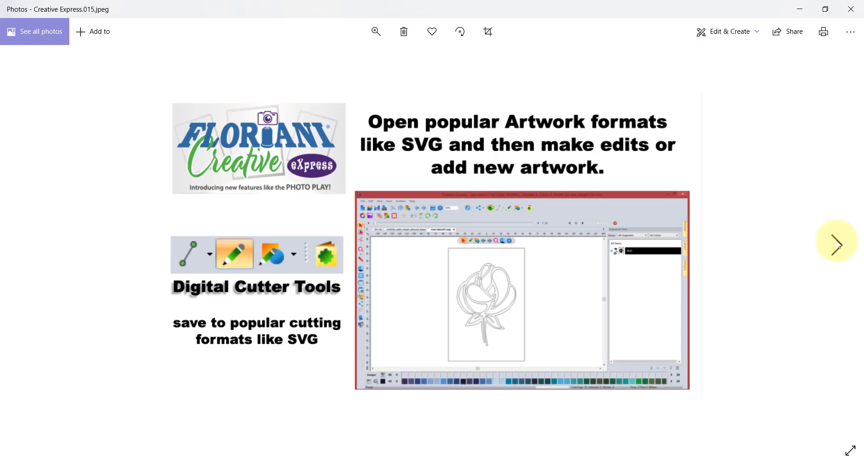
left_click(838, 246)
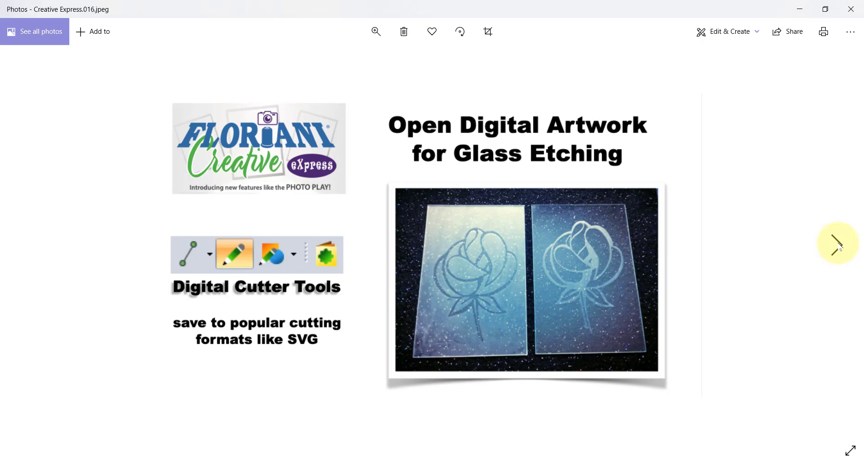
left_click(839, 246)
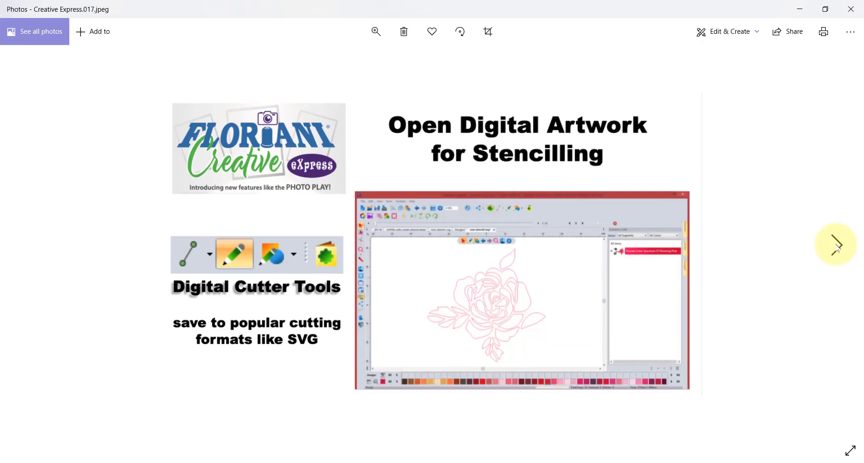
left_click(838, 247)
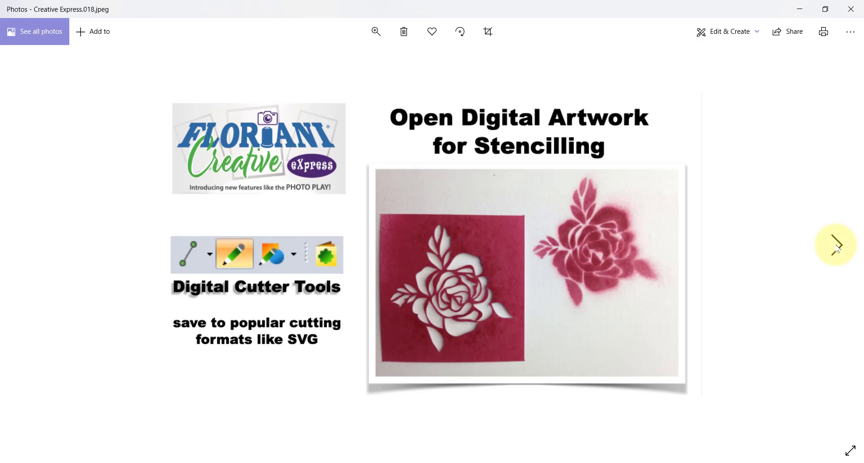
left_click(837, 248)
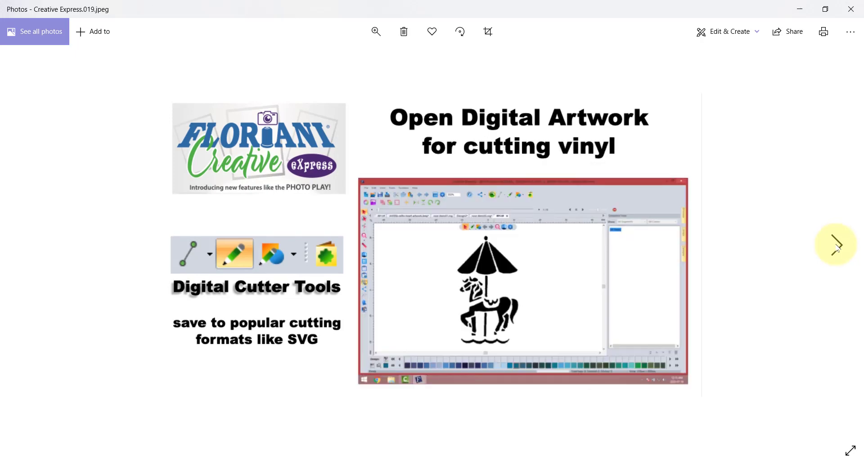
left_click(836, 247)
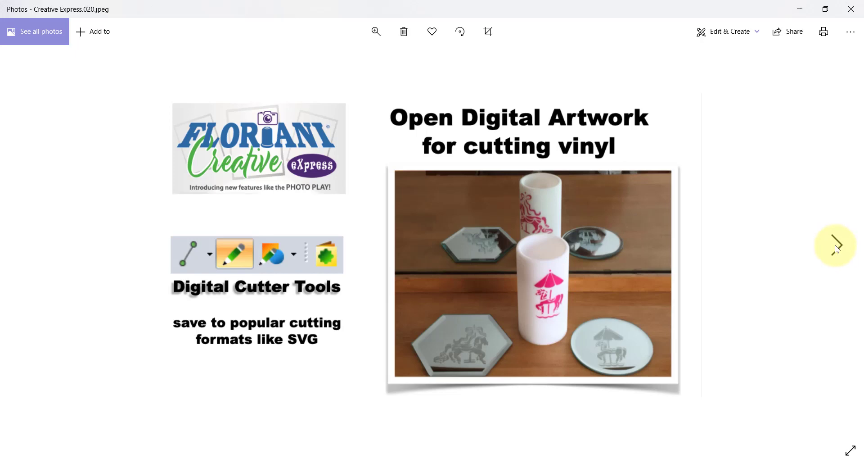
left_click(837, 249)
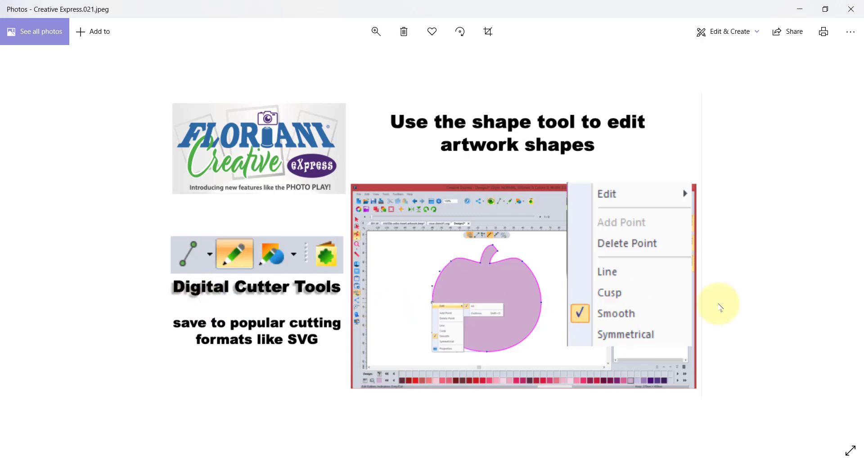
Show the Custom Shapes library slide, then the embroidery formats slide (023).
mouse_move(840, 259)
left_click(837, 244)
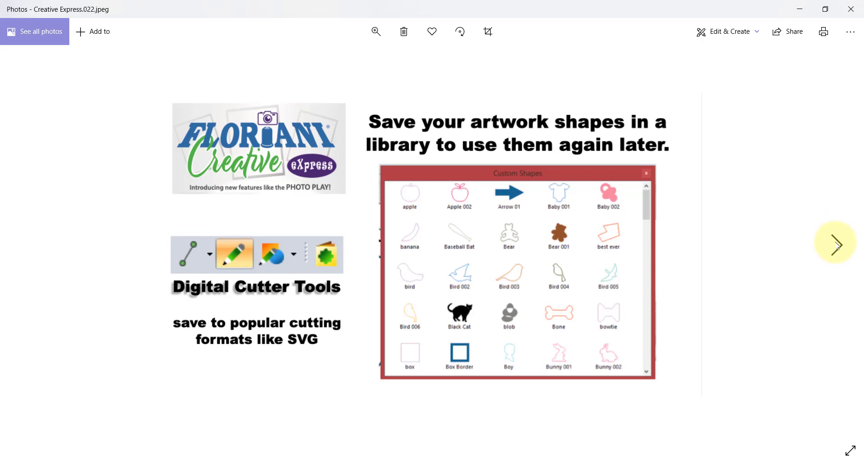
left_click(837, 245)
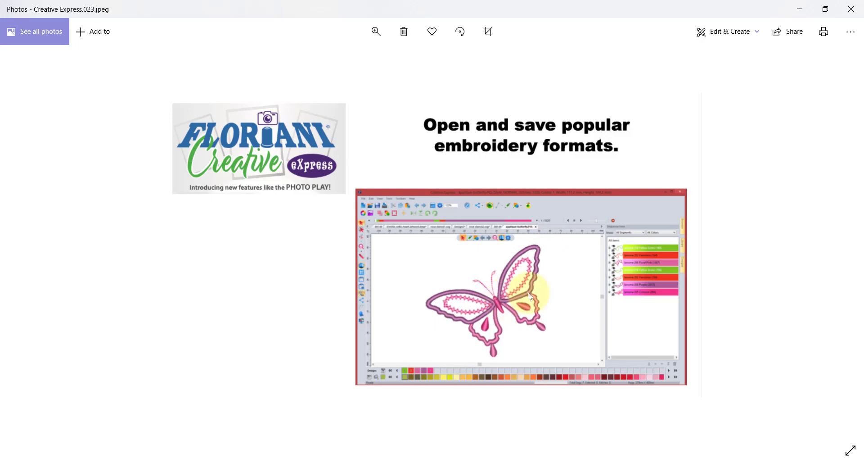
Step through the butterfly appliqué and fabric-cutting slides to the Photo 2 Stitches slide (029).
left_click(835, 244)
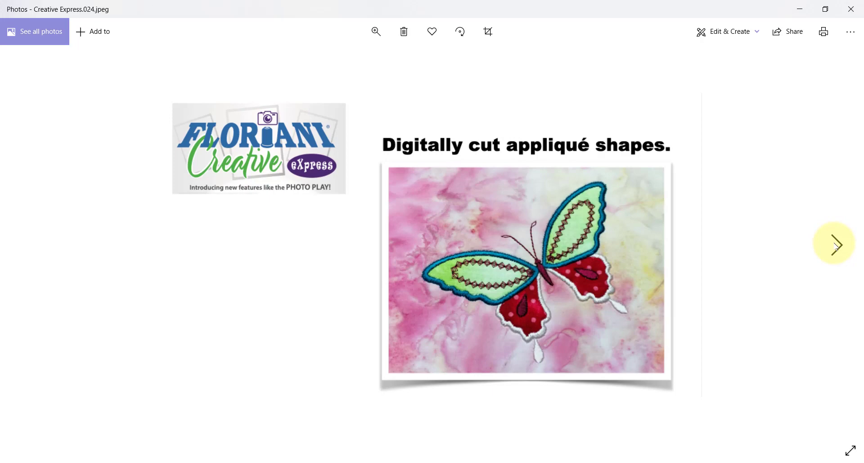
left_click(836, 246)
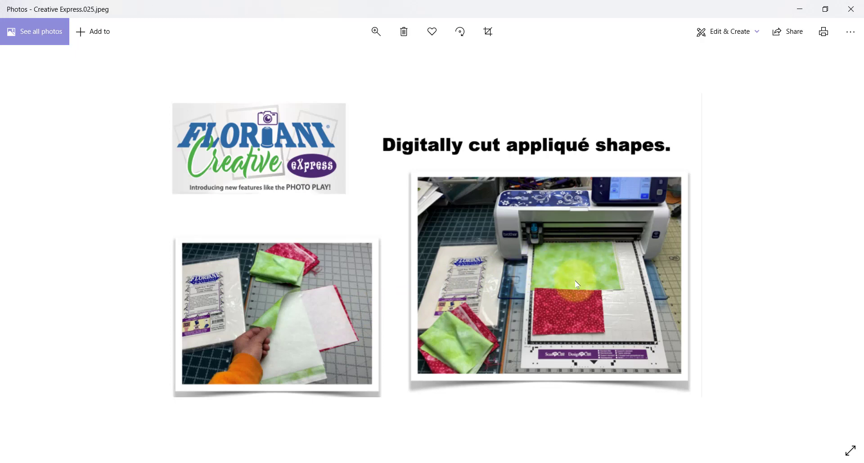
mouse_move(836, 245)
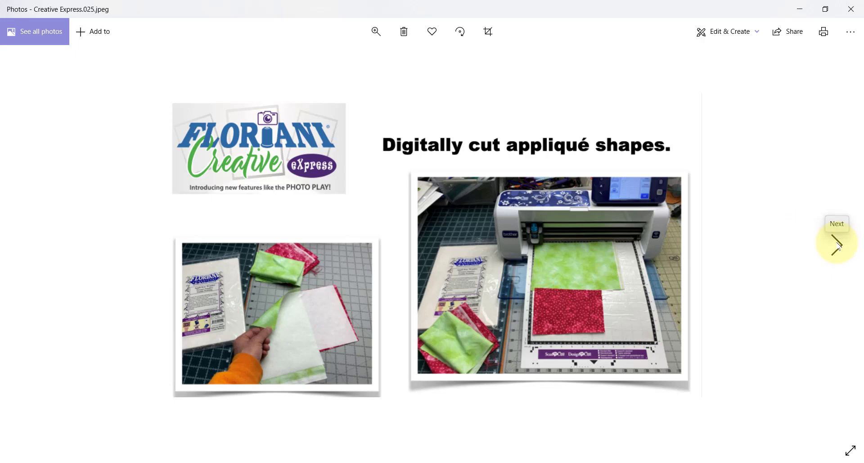
left_click(838, 245)
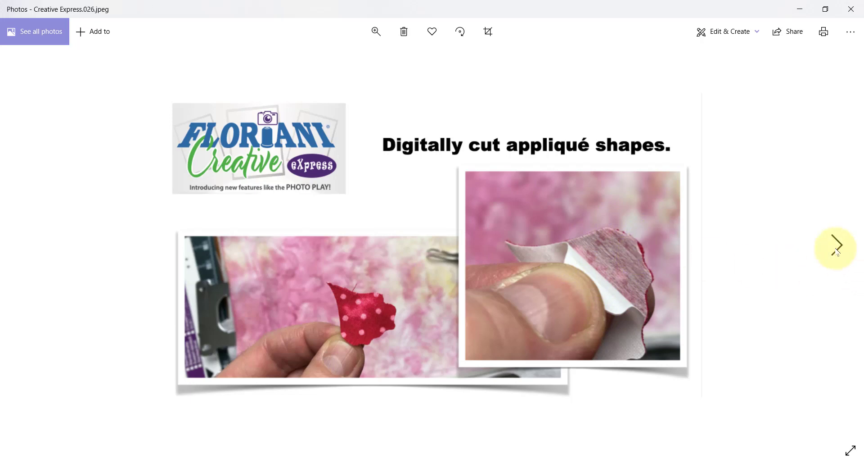
left_click(834, 245)
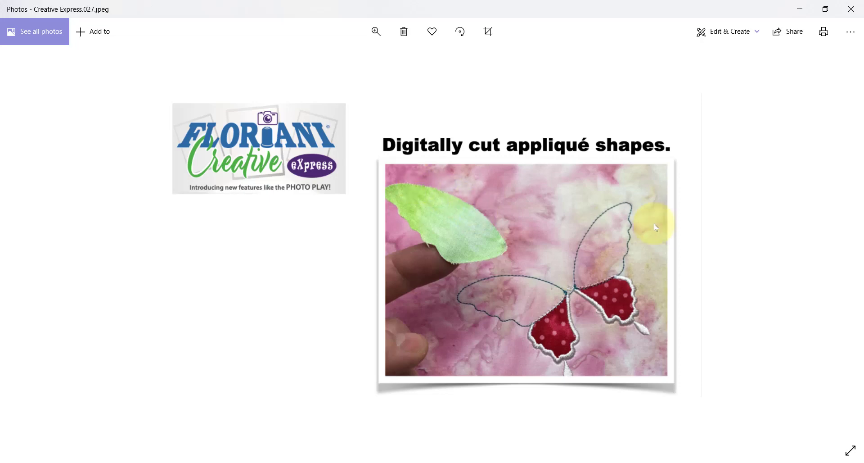
left_click(837, 245)
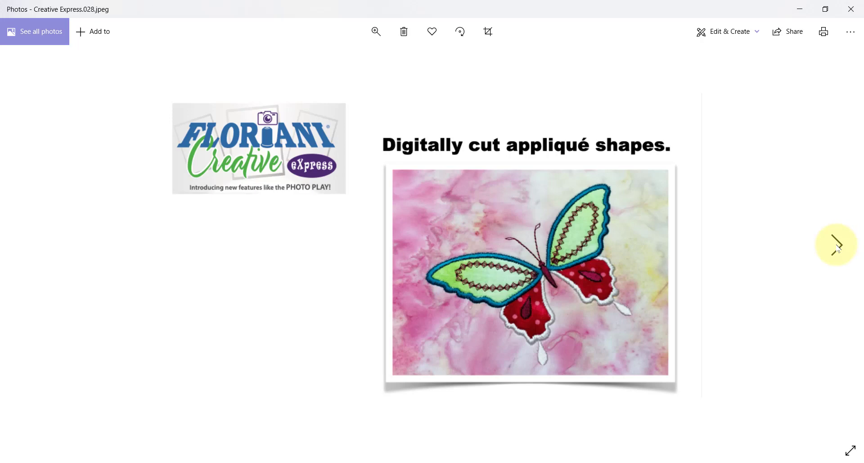
left_click(837, 246)
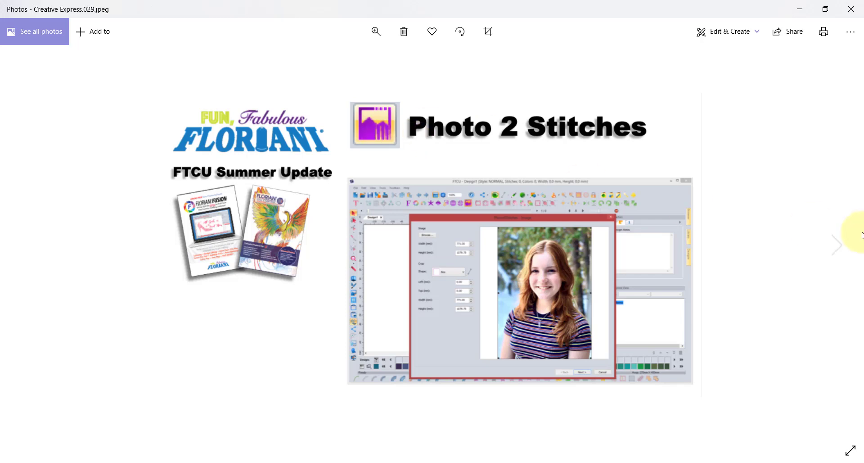
View the last two Photo 2 Stitches slides, then minimize Photos to reveal Creative Express.
left_click(834, 245)
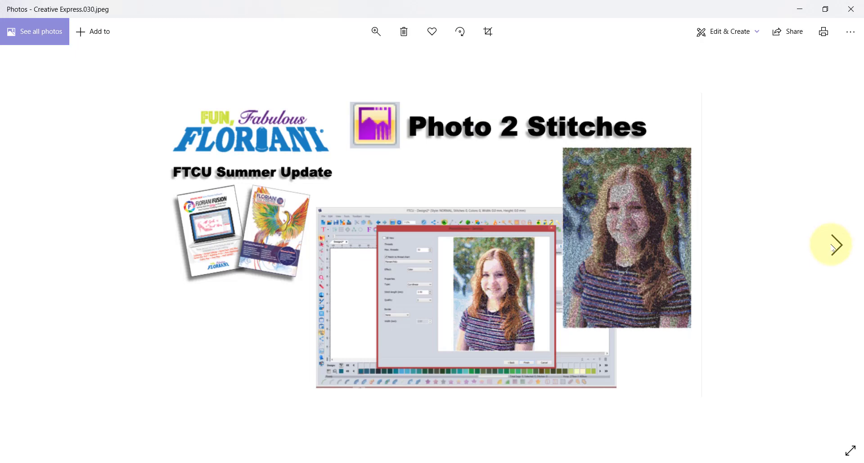
left_click(834, 248)
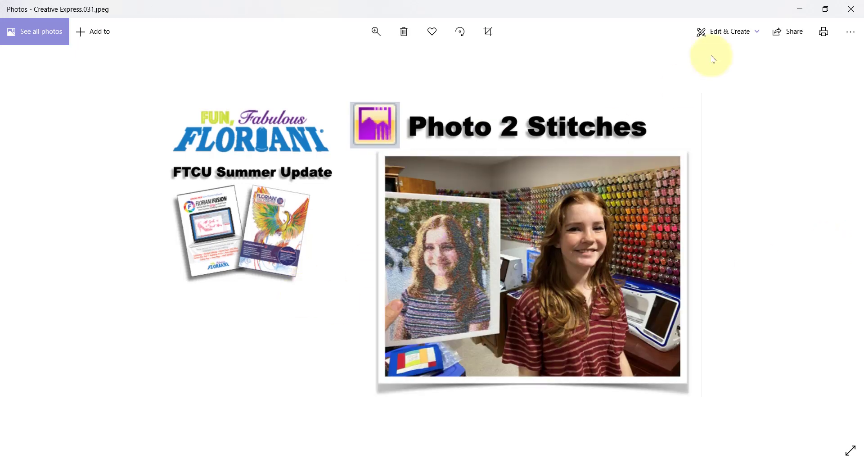
left_click(795, 11)
left_click(766, 29)
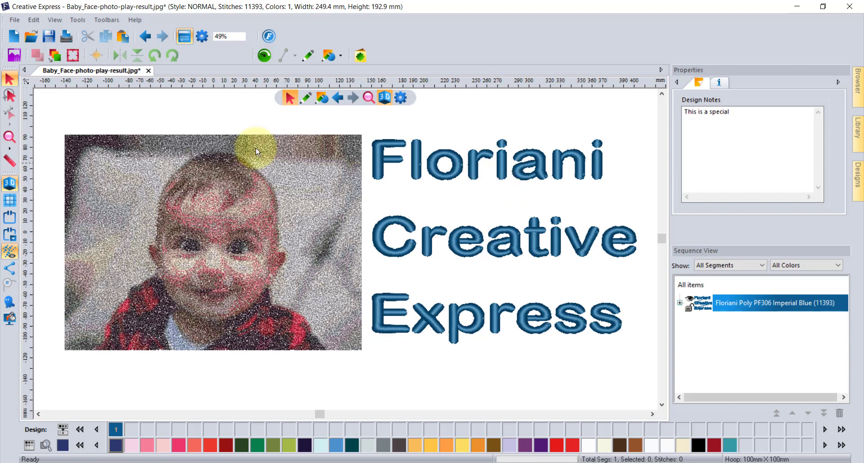
Start a new design, insert the apple custom shape and colour it red (Para-Cotton Poly 700).
left_click(15, 36)
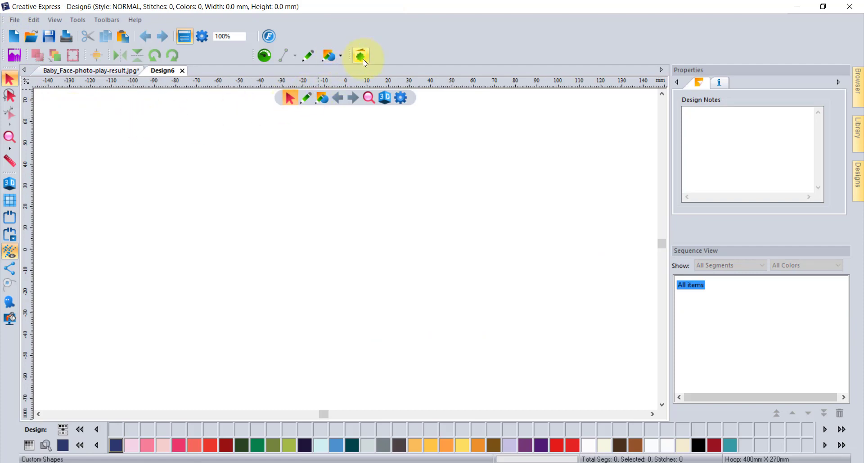
left_click(363, 58)
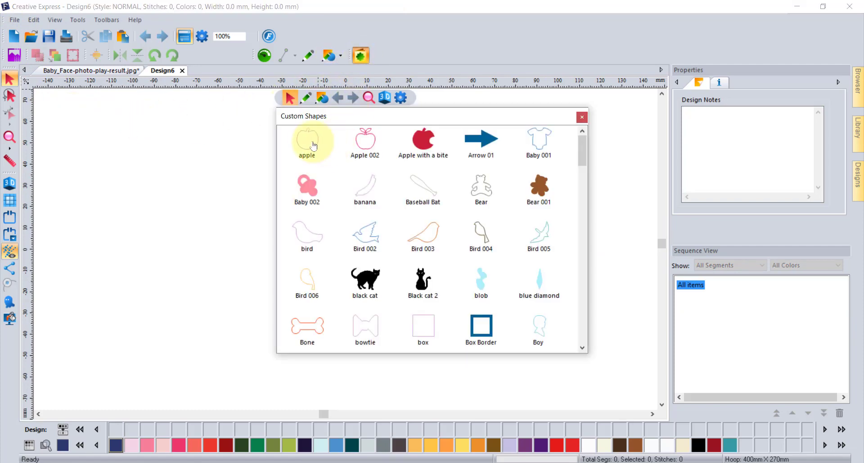
double_click(314, 144)
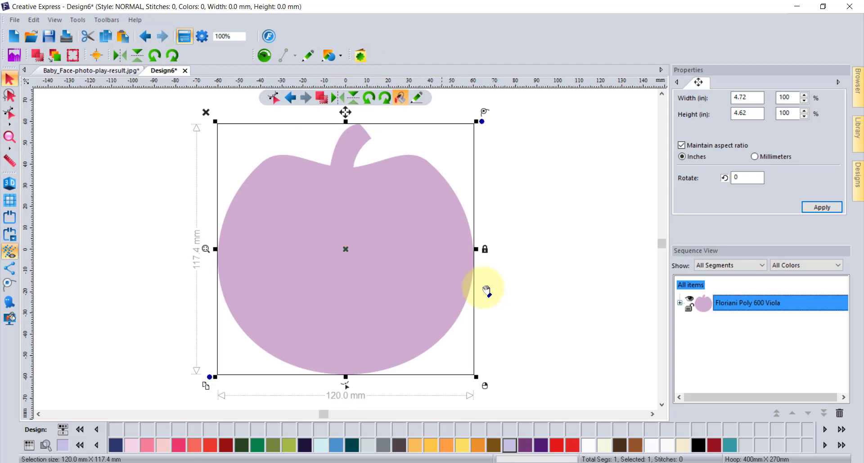
left_click(557, 444)
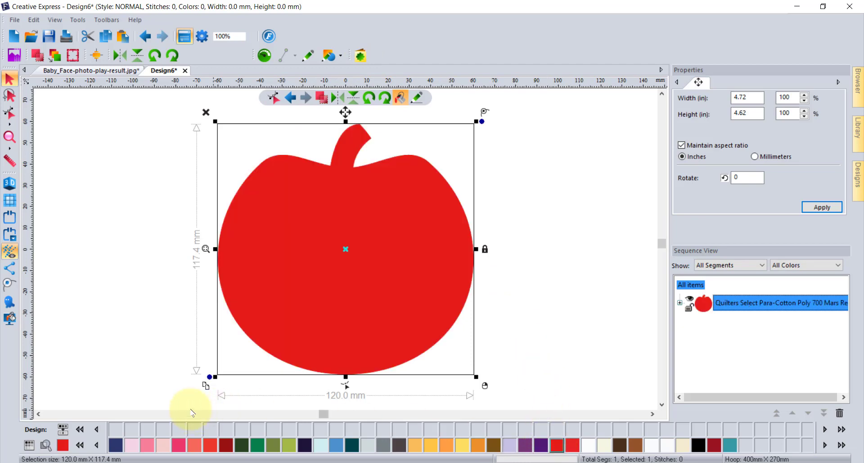
Add a new point on the apple's right edge and pull it inward to form a bite.
left_click(276, 97)
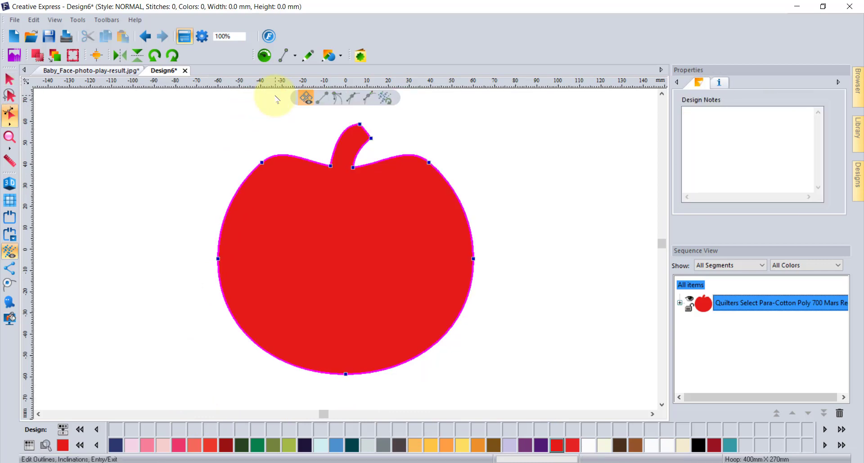
left_click_drag(464, 222, 466, 216)
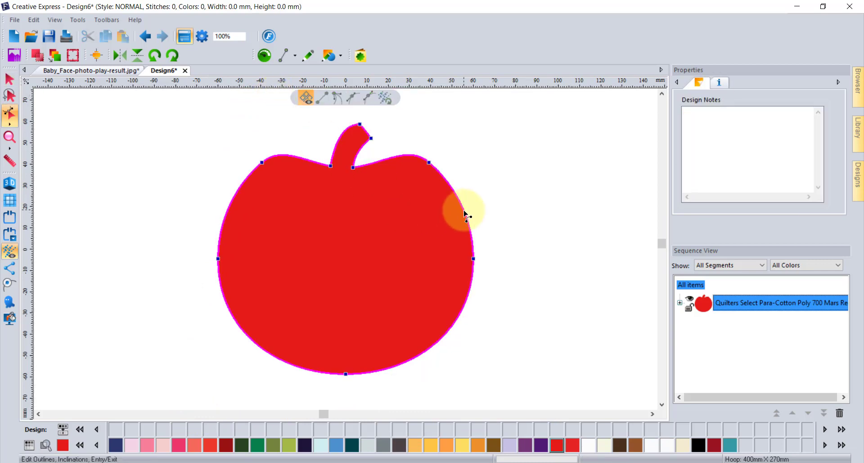
right_click(464, 211)
left_click(496, 233)
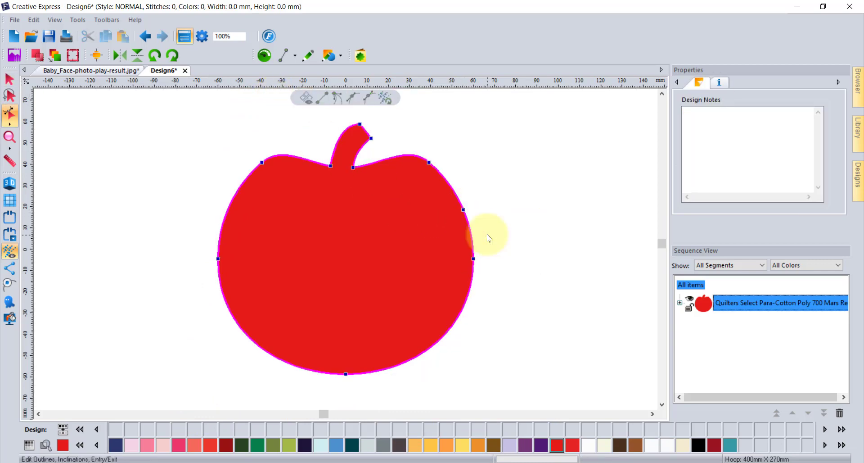
left_click_drag(460, 209, 429, 225)
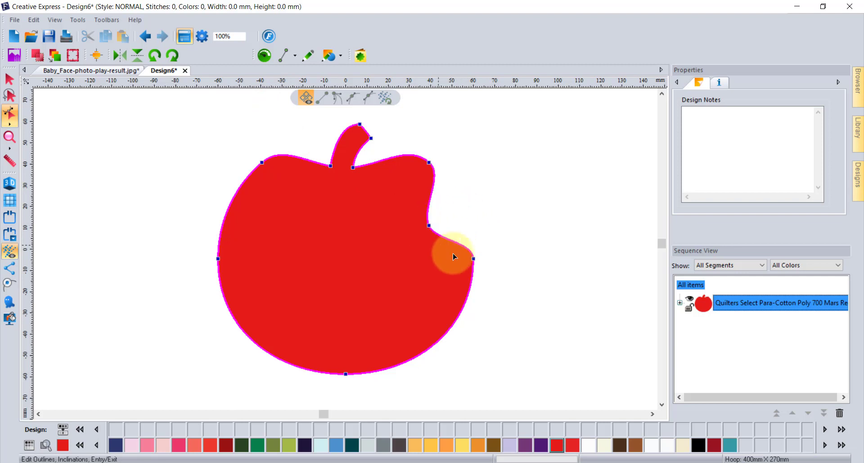
Delete the lower-right node, make the bite point symmetrical, and reselect the apple.
left_click(476, 260)
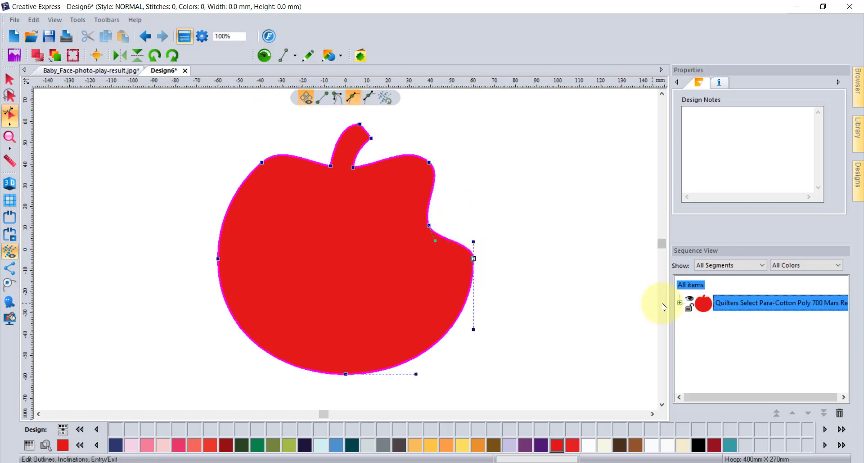
key("Delete")
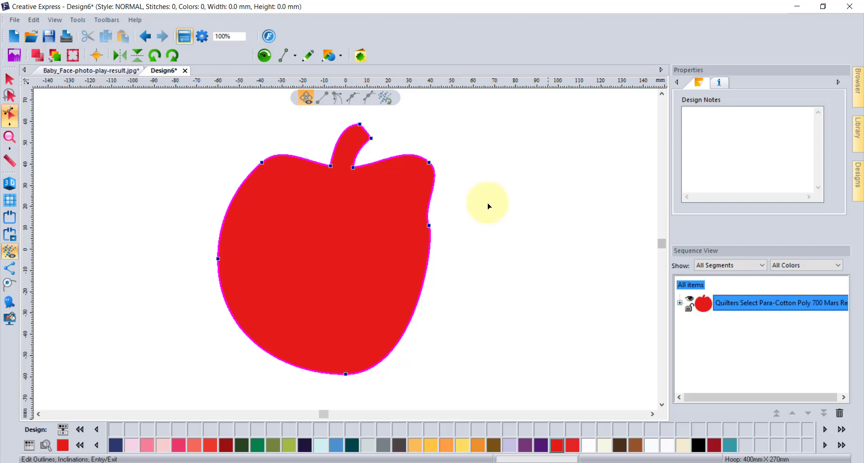
right_click(429, 230)
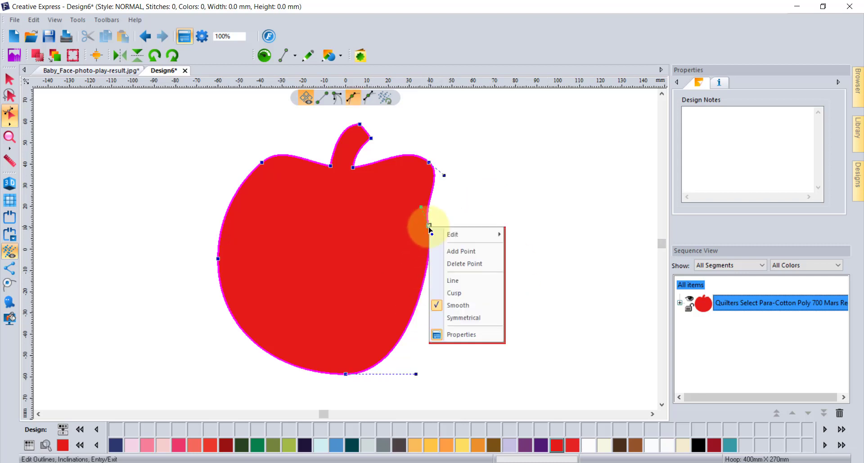
left_click(461, 318)
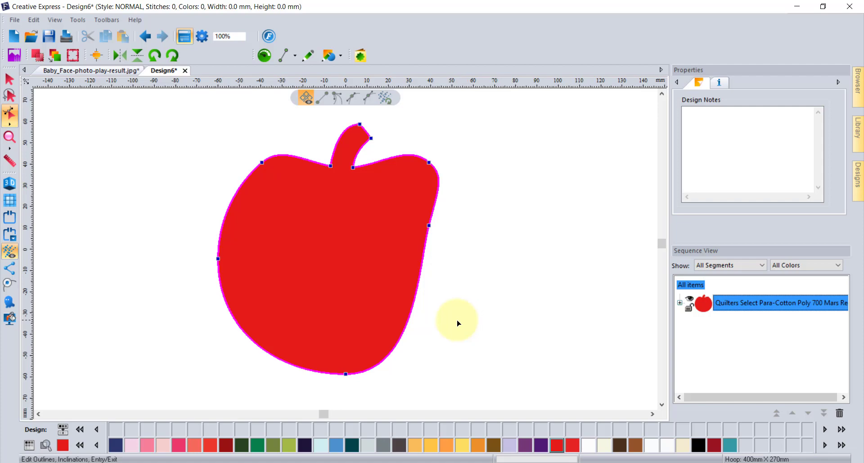
left_click(11, 80)
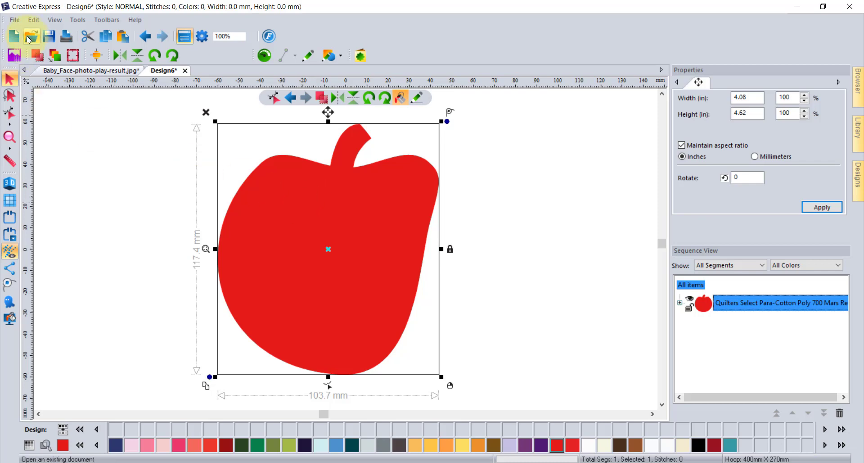
Browse the Save As file types for the apple design, keep Floriani Files (WAF), and cancel.
left_click(15, 20)
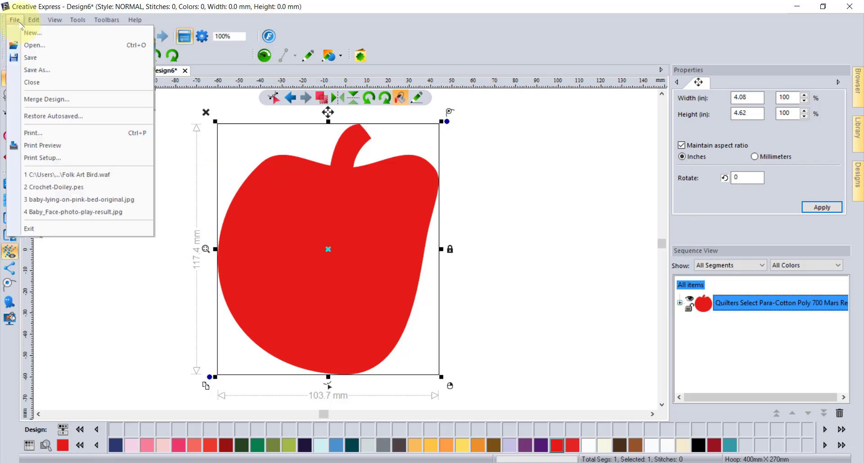
left_click(42, 70)
left_click(432, 335)
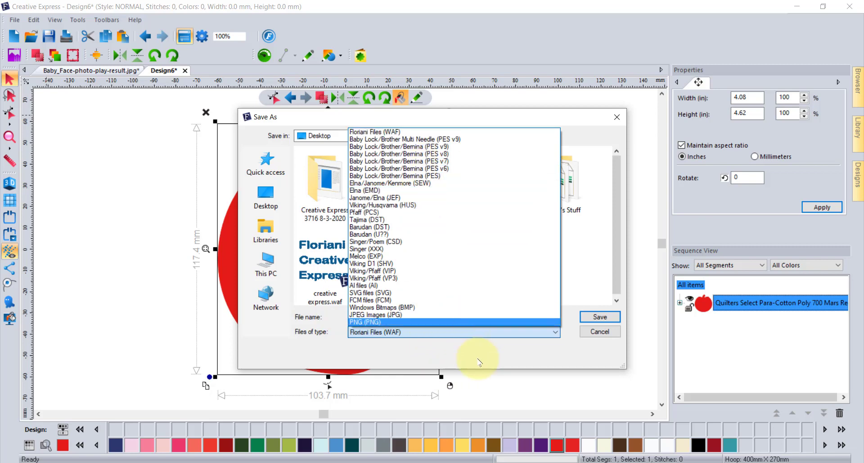
left_click(481, 360)
left_click(601, 331)
left_click(315, 250)
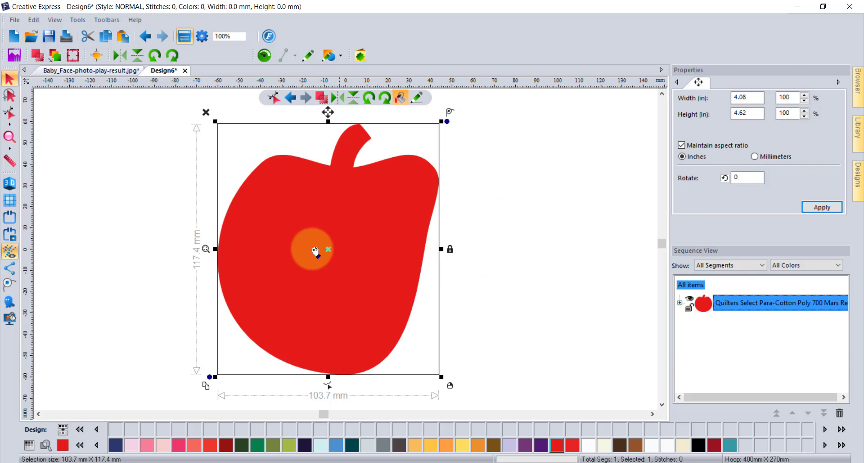
left_click(357, 196)
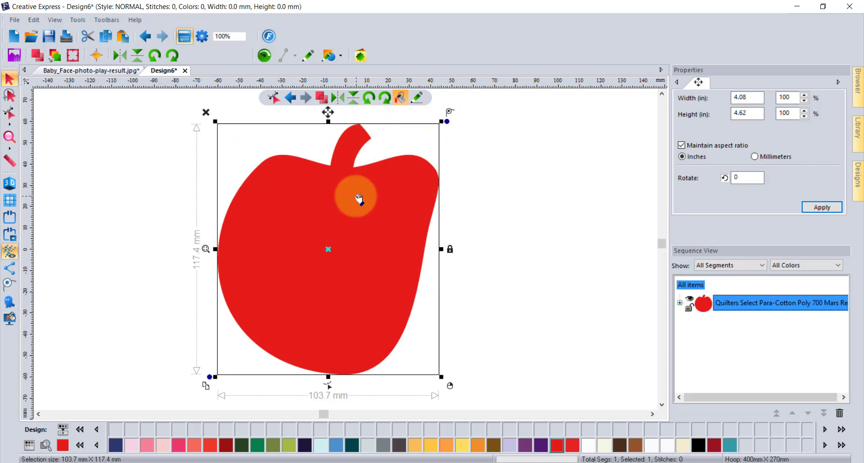
Open the Crochet-Doiley.pes design file.
left_click(30, 37)
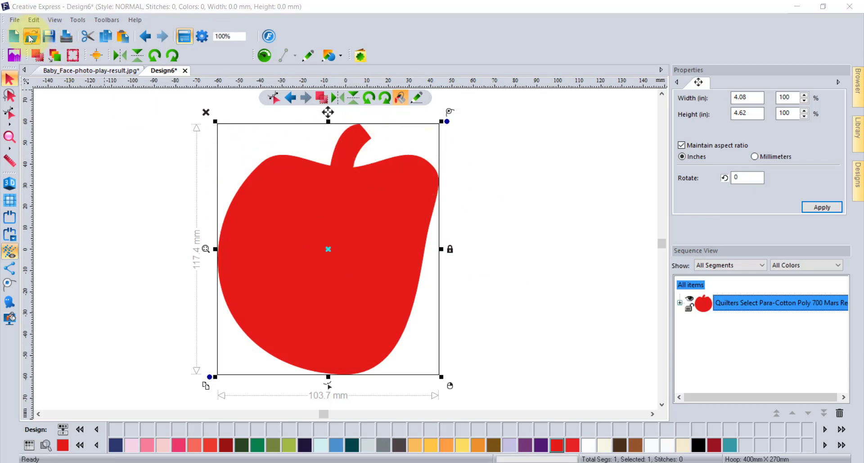
left_click_drag(617, 184, 614, 223)
left_click(445, 220)
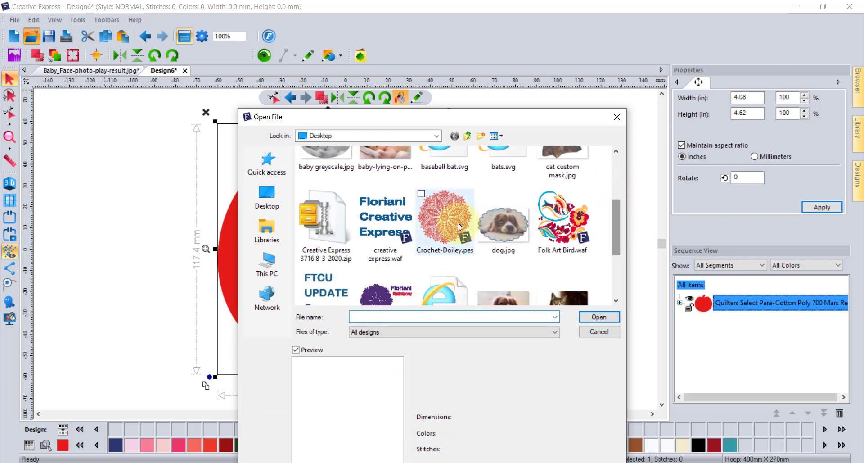
left_click(583, 319)
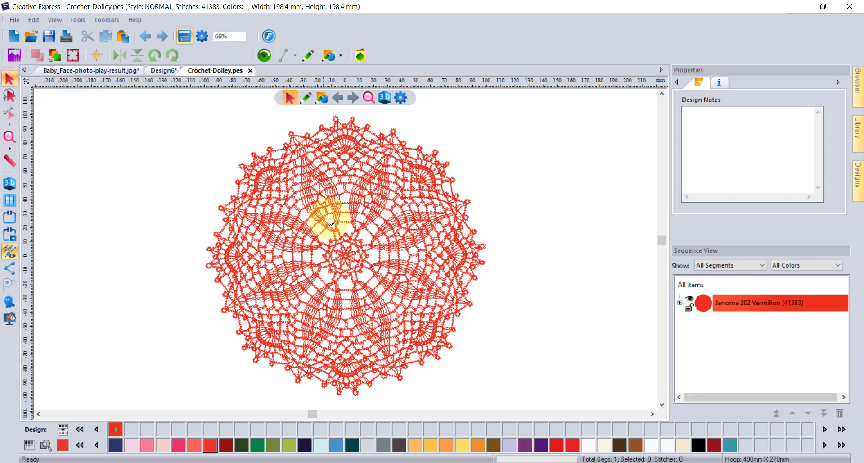
Zoom out, select the doily, and replay all 41,383 stitches in the Stitch Player.
scroll(330, 222, "down", 1)
left_click(326, 185)
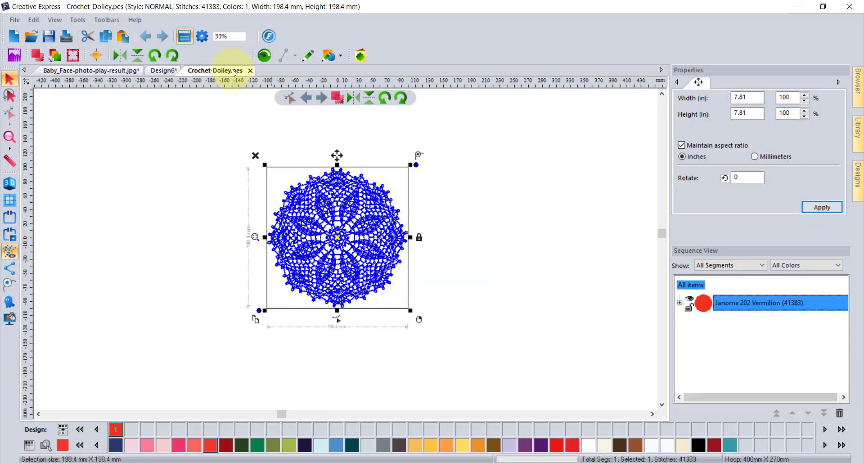
left_click(264, 55)
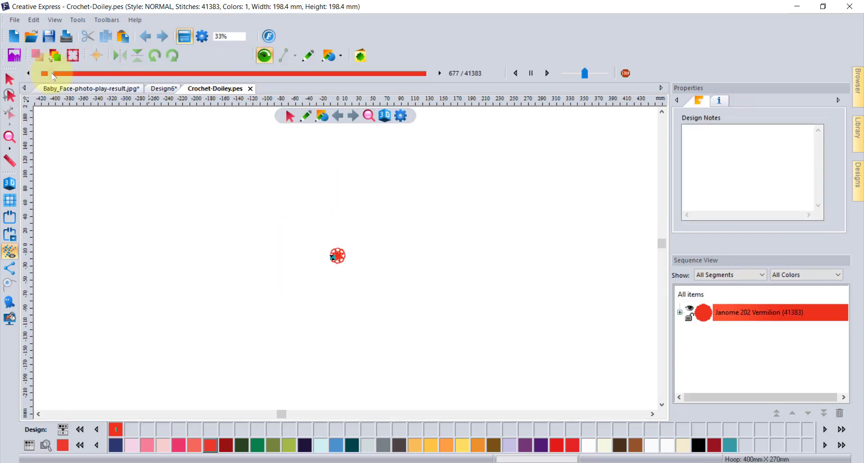
left_click_drag(70, 76, 428, 75)
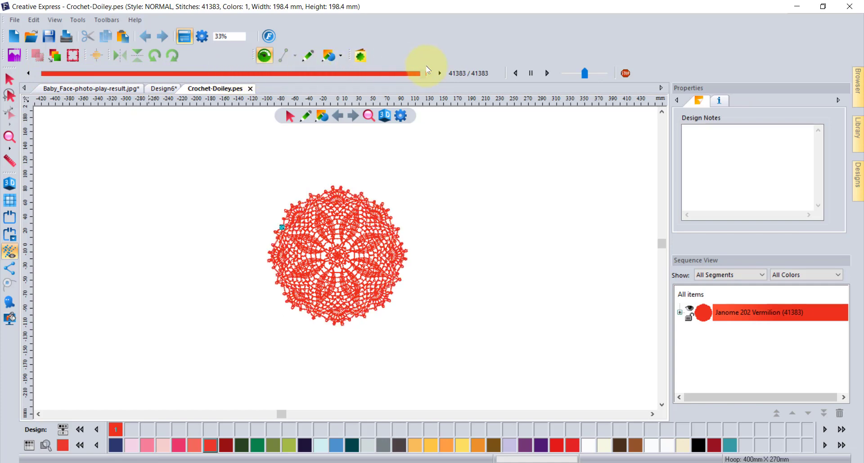
Check the Save As file types for the doily, keep Floriani Files (WAF), and cancel.
left_click(14, 20)
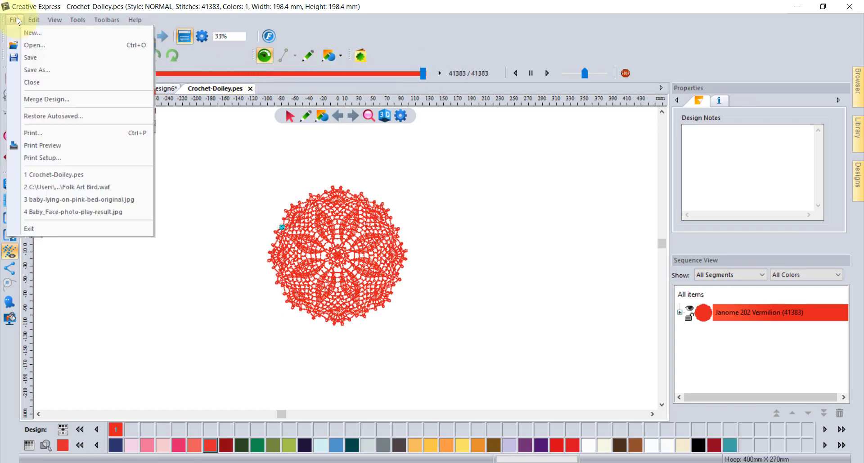
left_click(40, 71)
left_click(435, 424)
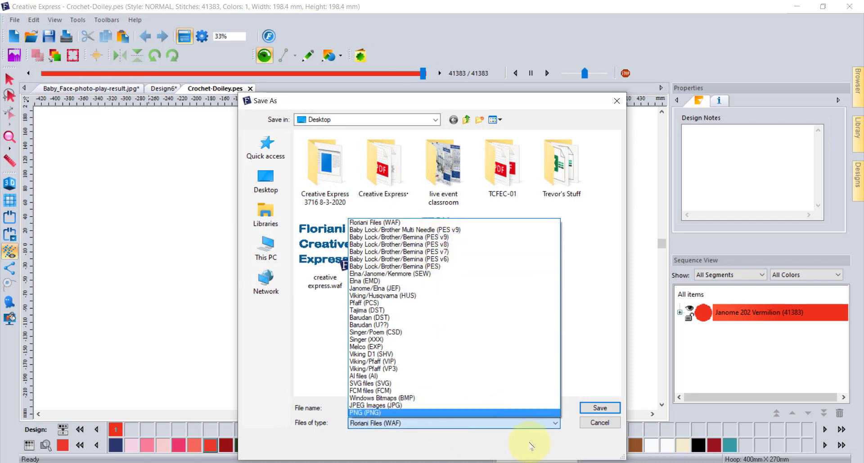
left_click(578, 451)
left_click(601, 423)
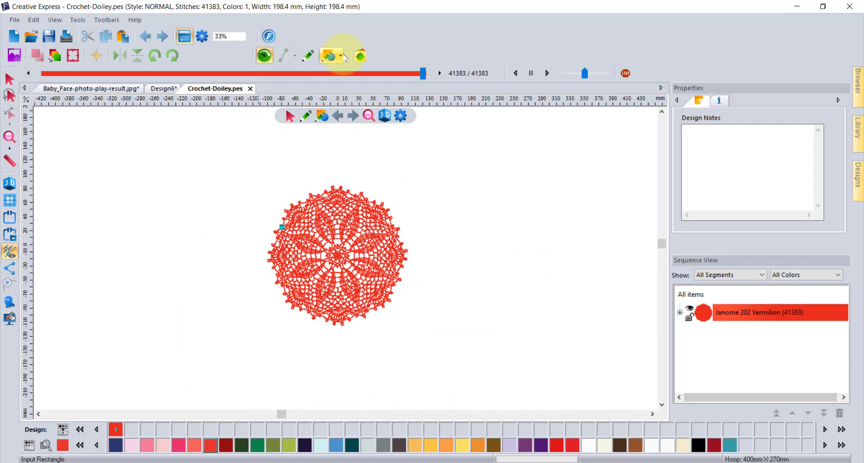
Return to the Baby_Face-photo-play-result.jpg design (11,393 stitches, 249.4 × 192.9 mm).
left_click(368, 57)
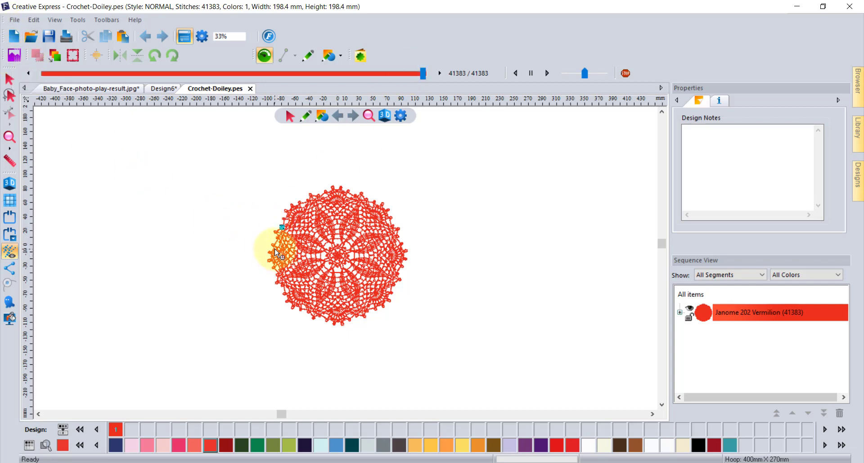
left_click(97, 89)
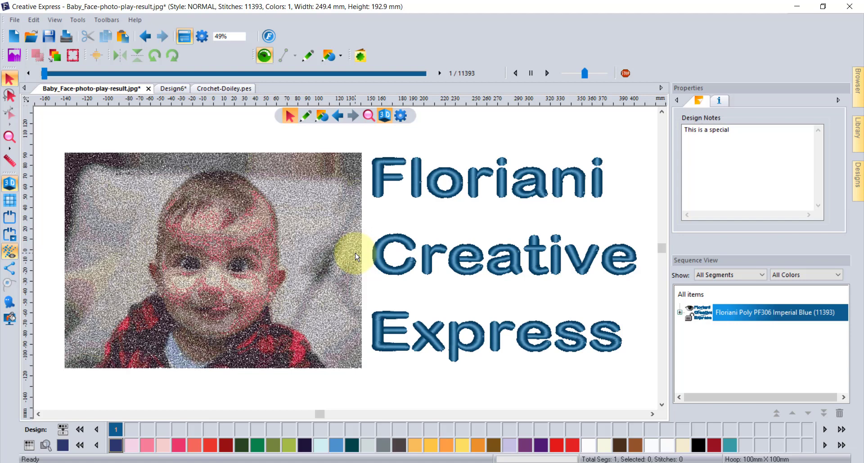
left_click(136, 20)
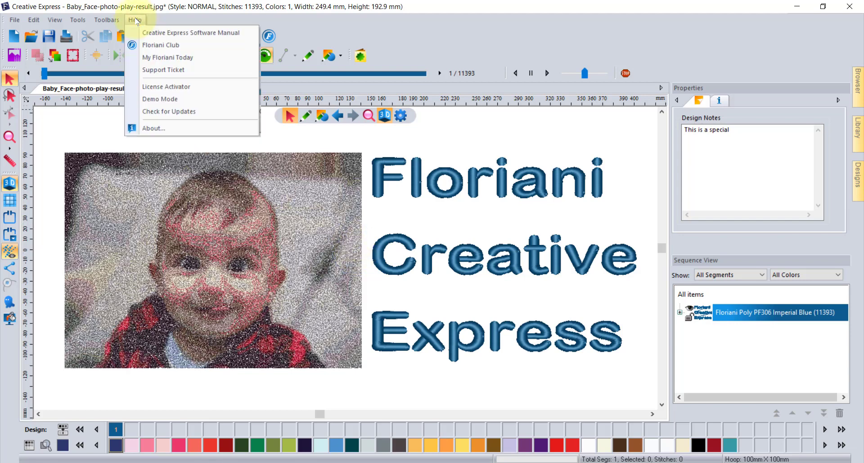
left_click(185, 100)
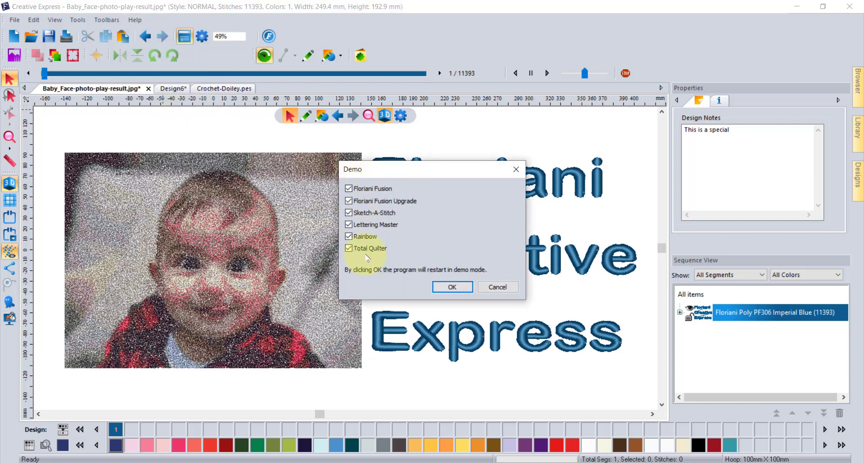
left_click(499, 289)
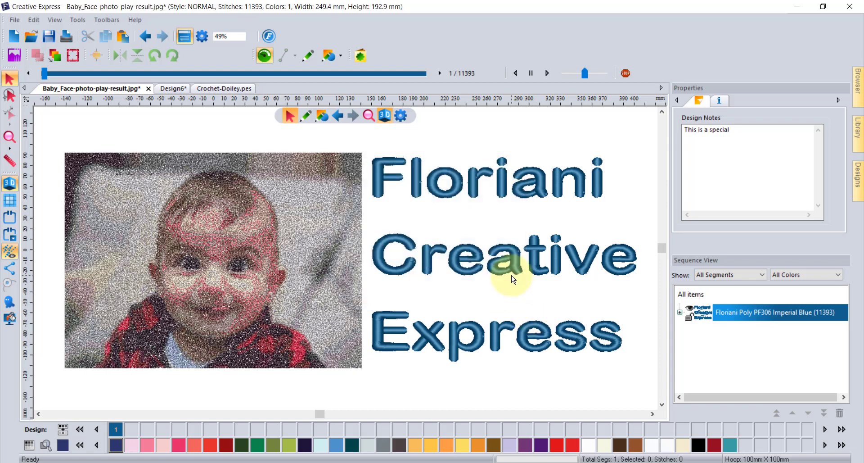